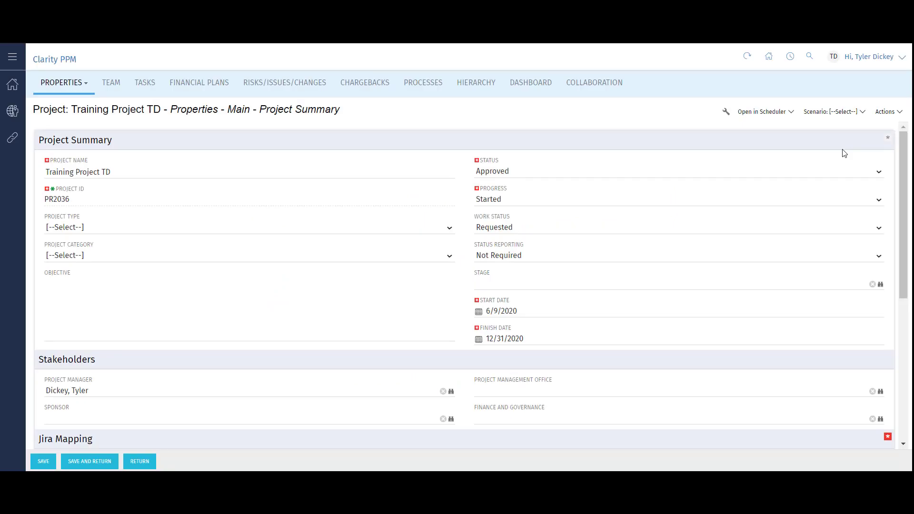
{"action": "scroll", "coordinate": [843, 153], "scroll_direction": "down", "scroll_amount": 3}
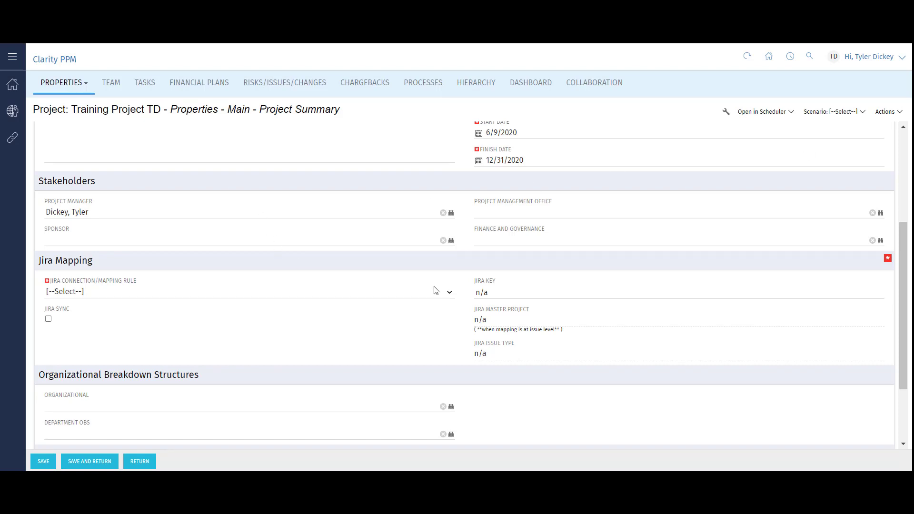
- Map Training Project TD to the Medical Services Jira rule, enable Jira Sync, and save
{"action": "left_click", "coordinate": [448, 293]}
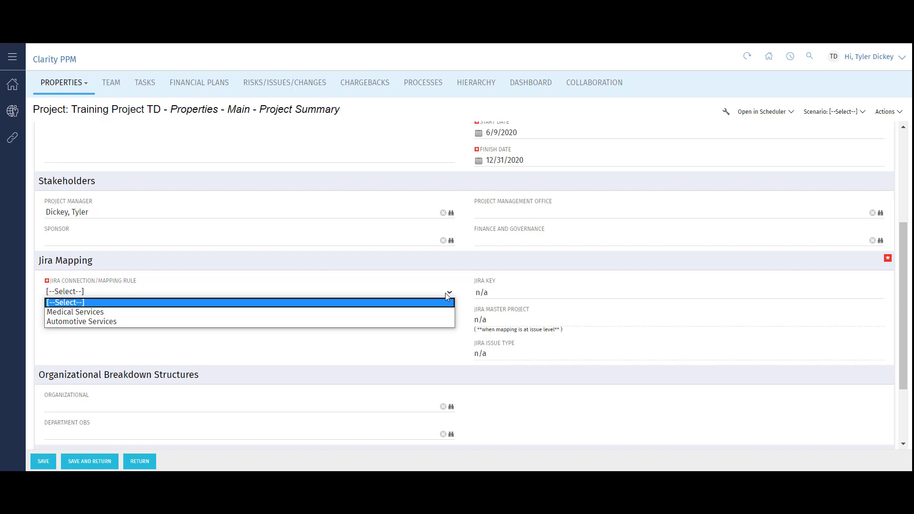
{"action": "left_click", "coordinate": [435, 312]}
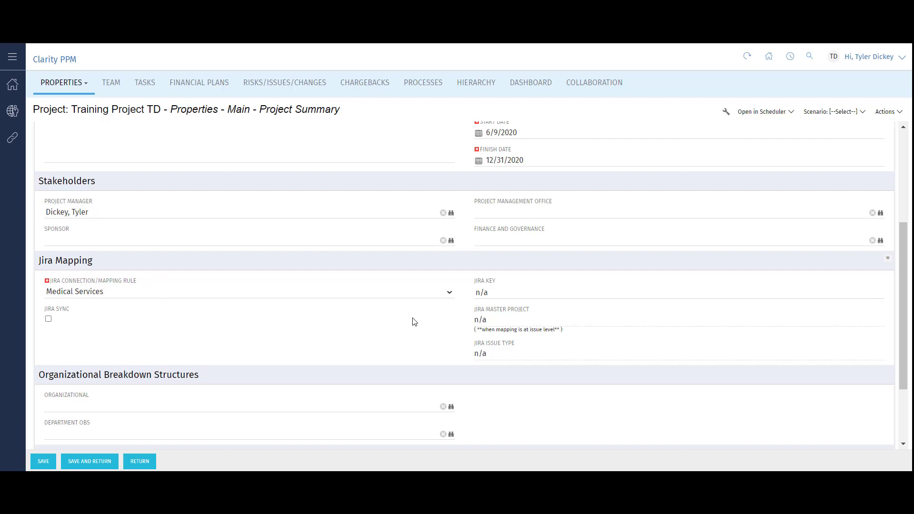
{"action": "left_click", "coordinate": [49, 319]}
{"action": "left_click", "coordinate": [42, 462]}
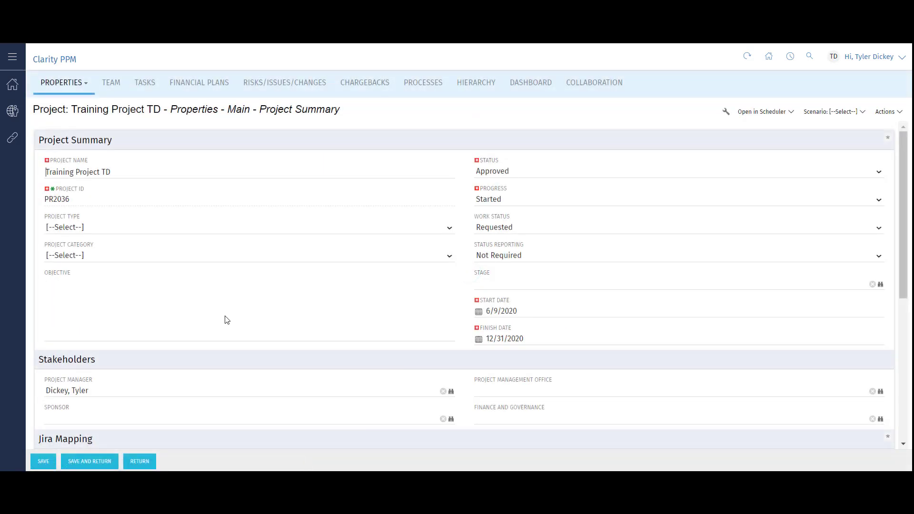
{"action": "scroll", "coordinate": [842, 281], "scroll_direction": "down", "scroll_amount": 3}
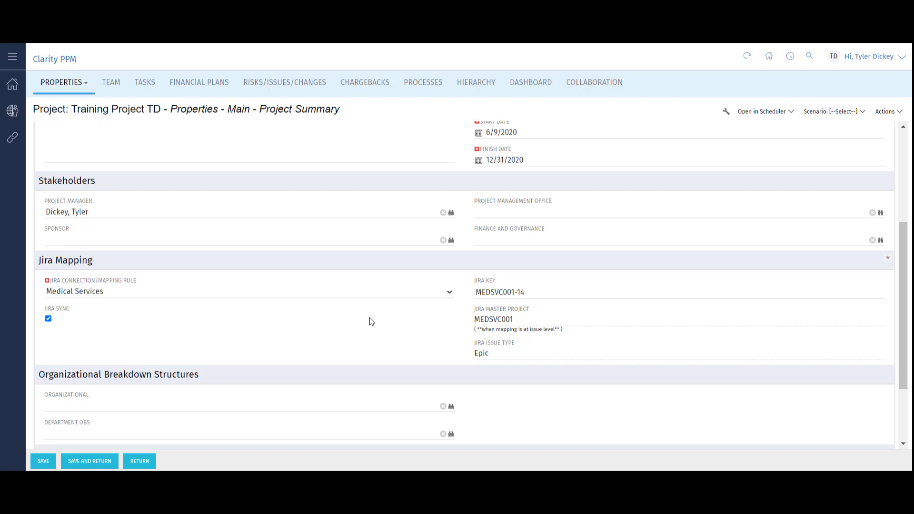
- Show the project's task list with New Task A and New Task B
{"action": "left_click", "coordinate": [137, 86]}
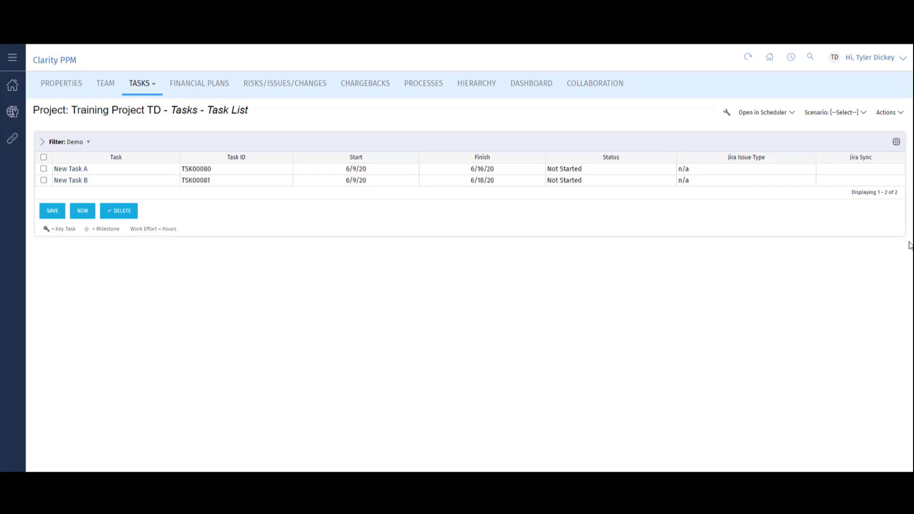
- Set Jira Sync to Yes for New Task A and New Task B, then save
{"action": "left_click", "coordinate": [897, 170]}
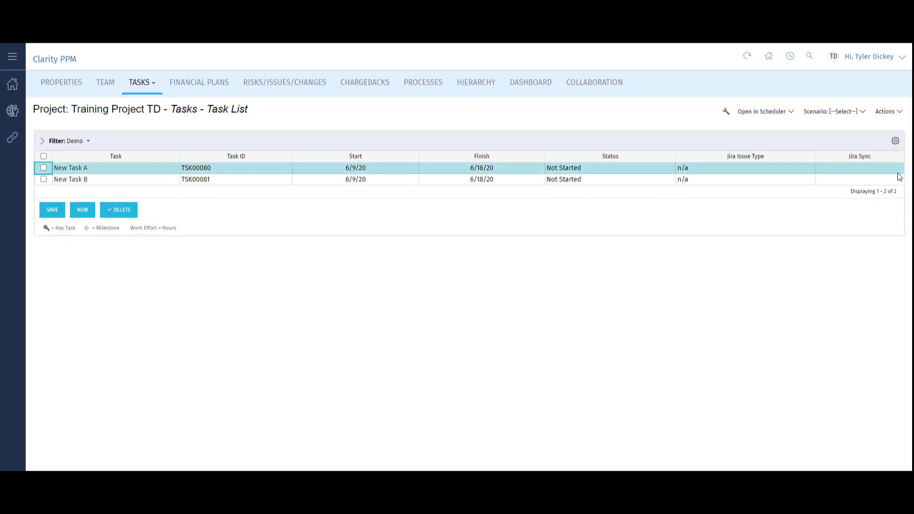
{"action": "left_click", "coordinate": [890, 170]}
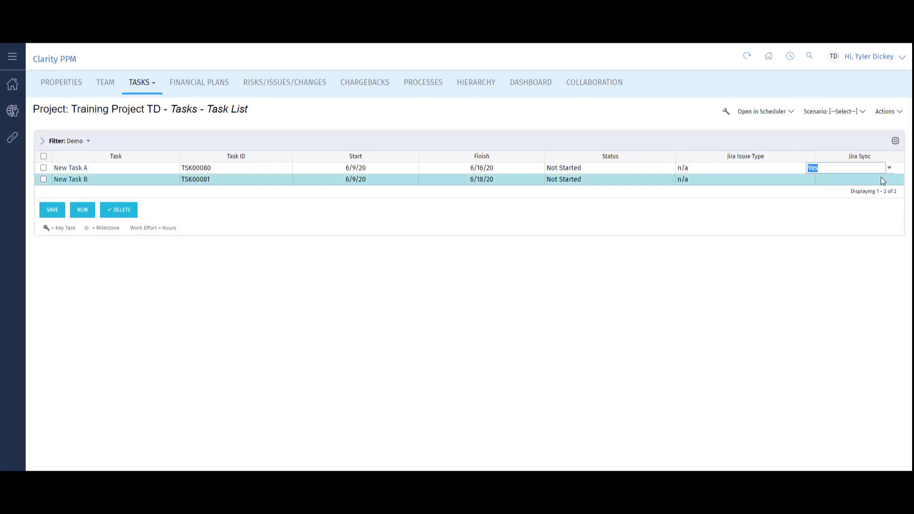
{"action": "left_click", "coordinate": [885, 181]}
{"action": "left_click", "coordinate": [889, 179]}
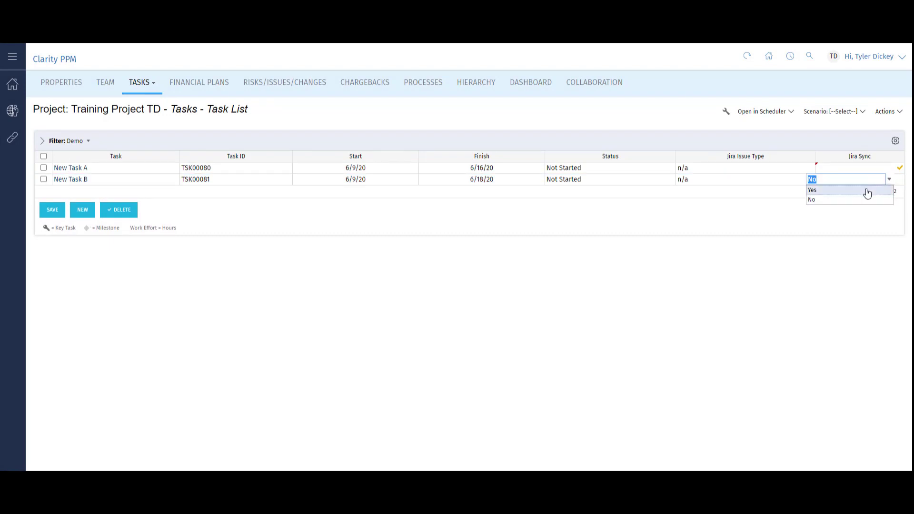
{"action": "left_click", "coordinate": [864, 197]}
{"action": "left_click", "coordinate": [787, 259]}
{"action": "left_click", "coordinate": [48, 210]}
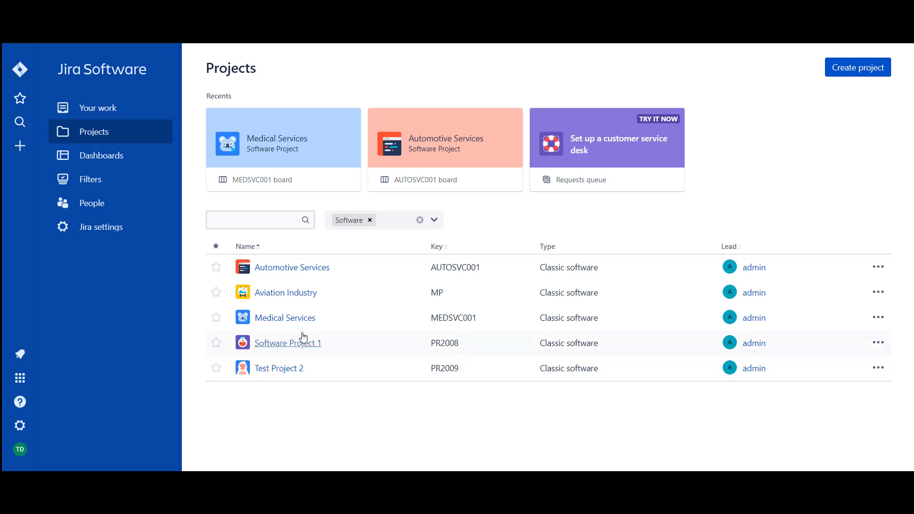
- Open the Medical Services Jira project and its Training Project TD epic card
{"action": "left_click", "coordinate": [298, 318]}
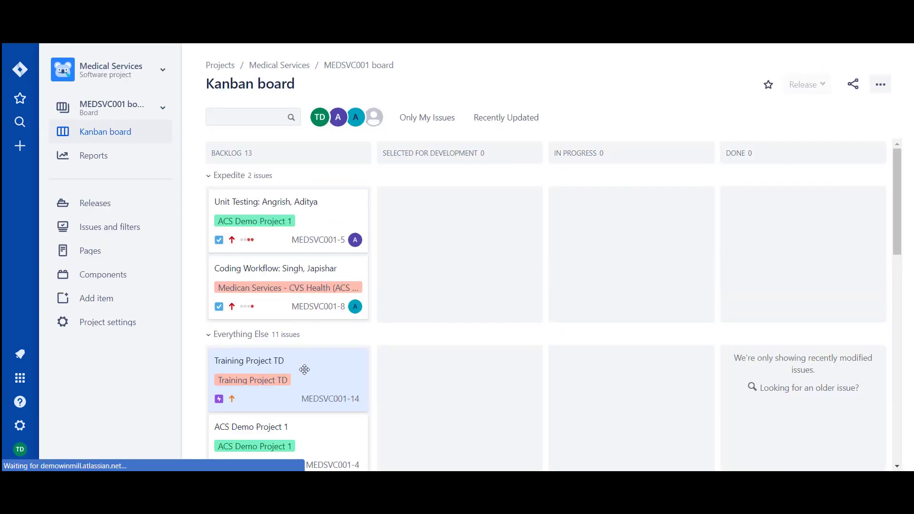
{"action": "left_click", "coordinate": [304, 369]}
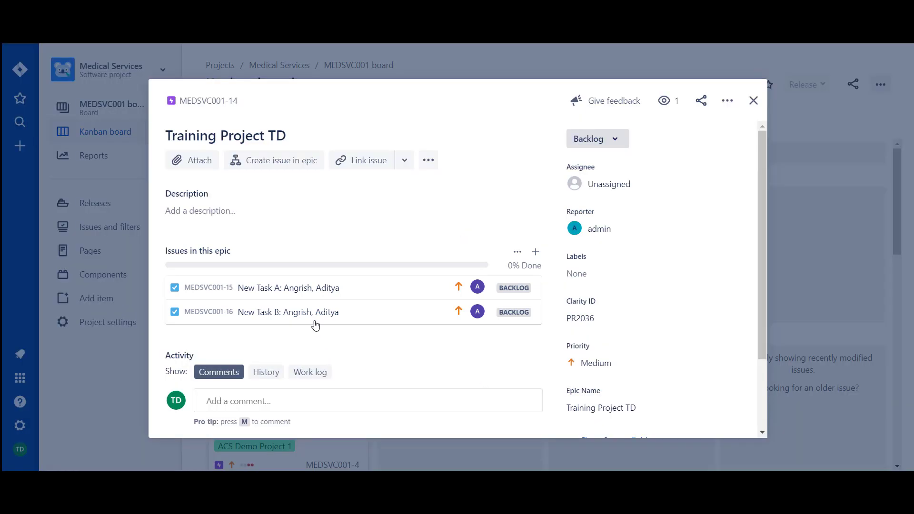
- Open New Task A and set its original estimate to 2w
{"action": "left_click", "coordinate": [317, 293]}
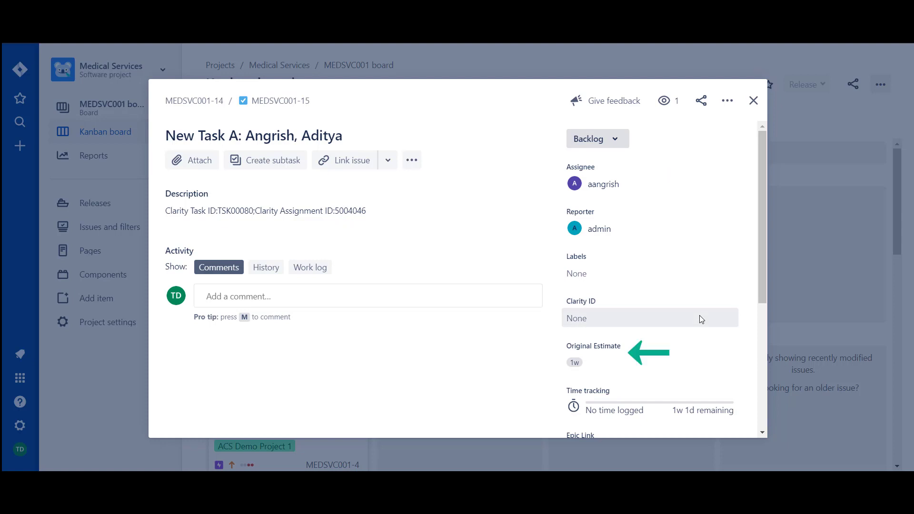
{"action": "scroll", "coordinate": [698, 319], "scroll_direction": "down", "scroll_amount": 4}
{"action": "scroll", "coordinate": [699, 319], "scroll_direction": "down", "scroll_amount": 1}
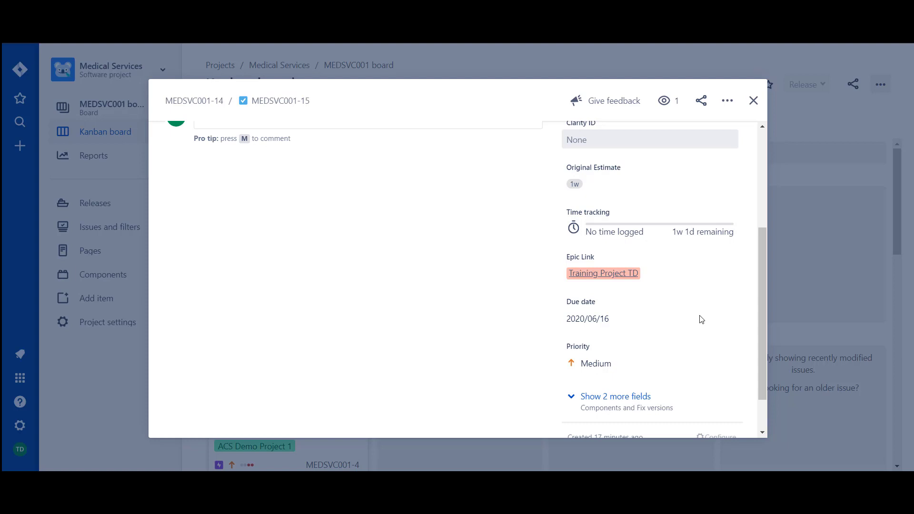
{"action": "left_click", "coordinate": [575, 185]}
{"action": "type", "text": "2w"}
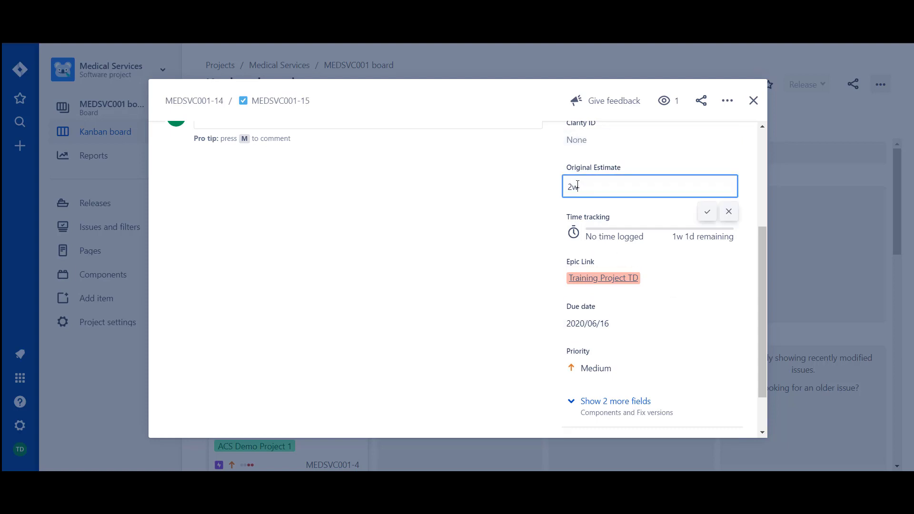
{"action": "key", "text": "Return"}
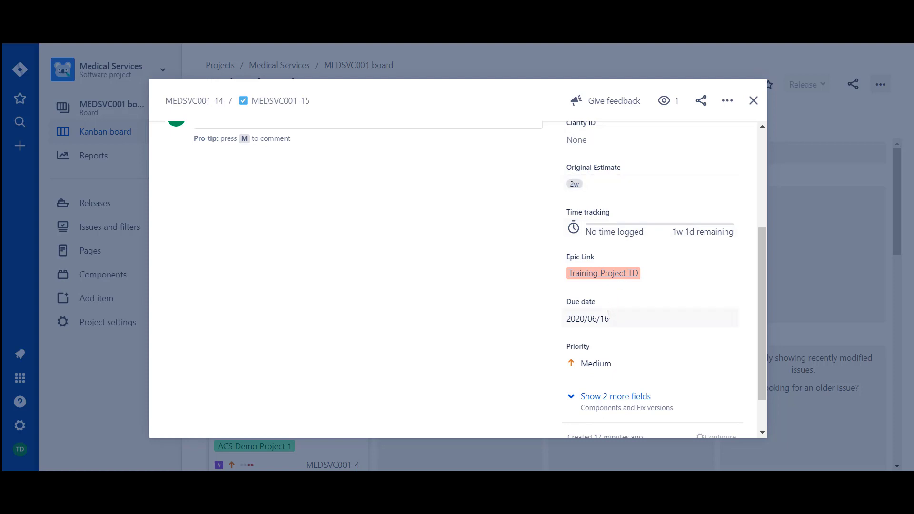
- Set New Task A's due date to 2020/06/25 and its priority to Highest
{"action": "left_click", "coordinate": [607, 319]}
{"action": "left_click", "coordinate": [682, 246]}
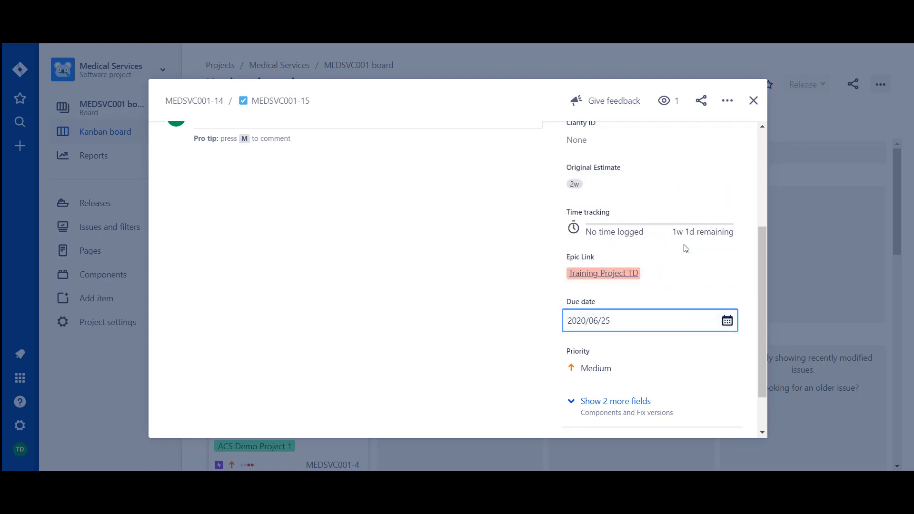
{"action": "left_click", "coordinate": [602, 367]}
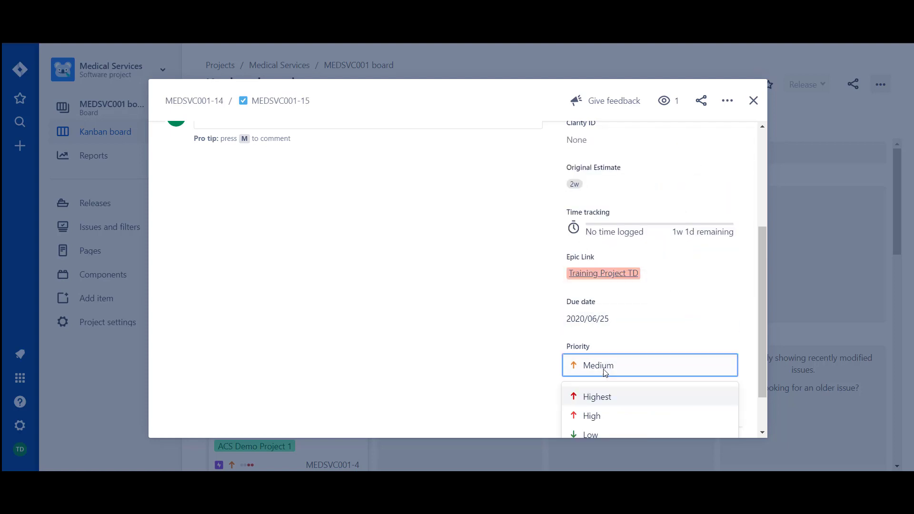
{"action": "left_click", "coordinate": [606, 398]}
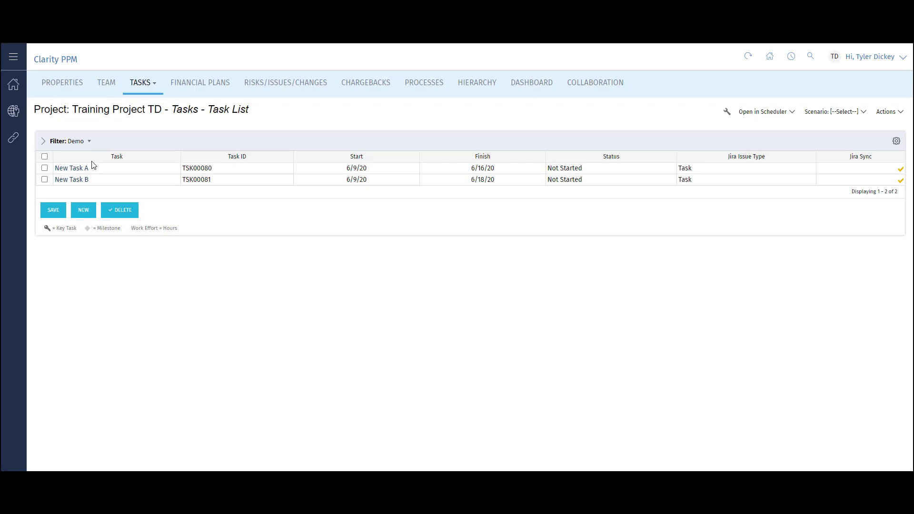
- Open New Task A's properties showing Jira due date 6/25/20, estimate 80, Highest priority
{"action": "left_click", "coordinate": [84, 169]}
{"action": "scroll", "coordinate": [413, 265], "scroll_direction": "down", "scroll_amount": 3}
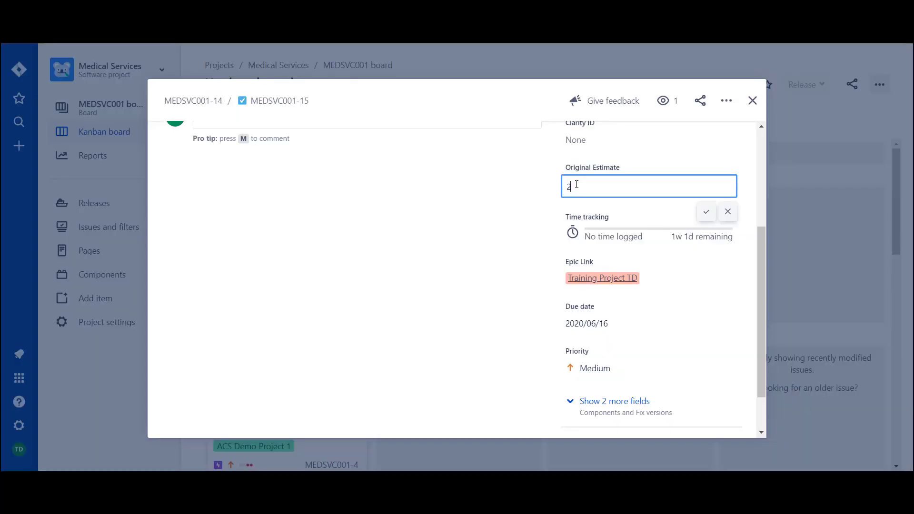
{"action": "type", "text": "w"}
- Commit New Task A's 2w estimate and 2020/06/25 due date, and review Priority
{"action": "key", "text": "Return"}
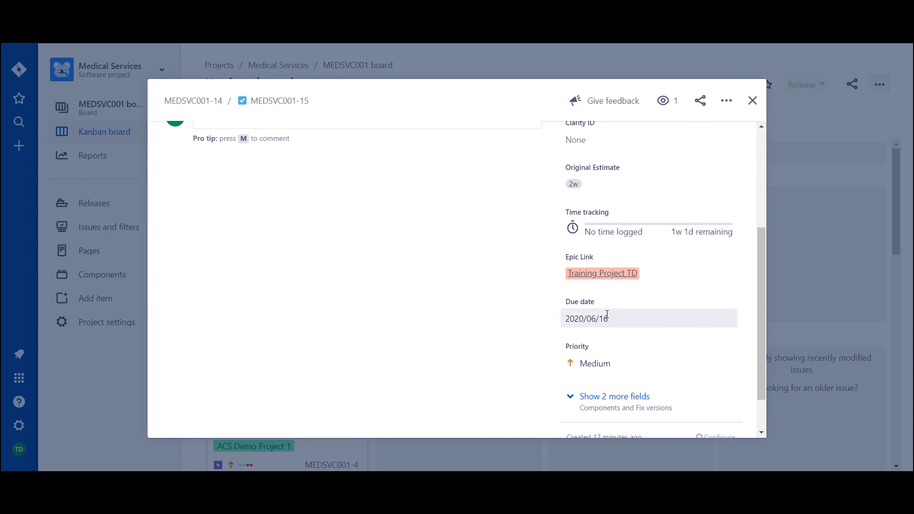
{"action": "left_click", "coordinate": [656, 318]}
{"action": "left_click", "coordinate": [680, 246]}
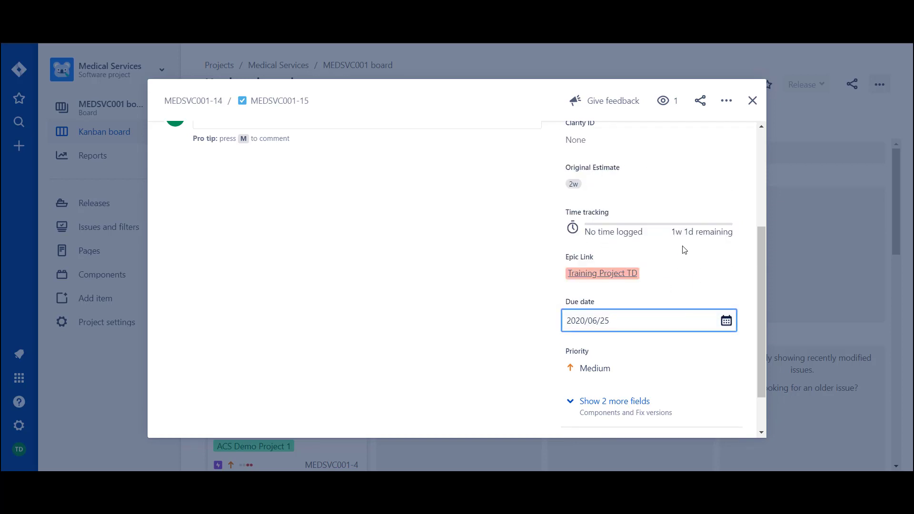
{"action": "left_click", "coordinate": [603, 368]}
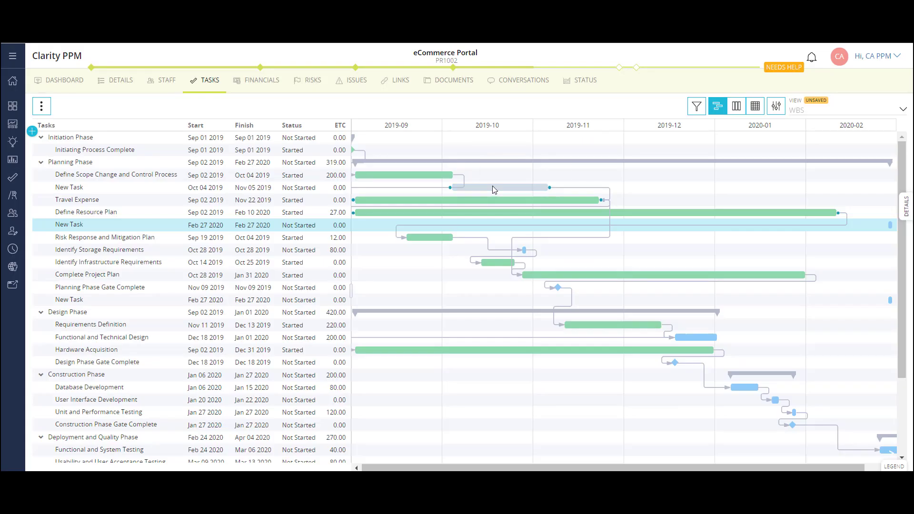
{"action": "left_click_drag", "start_coordinate": [492, 185], "coordinate": [521, 187]}
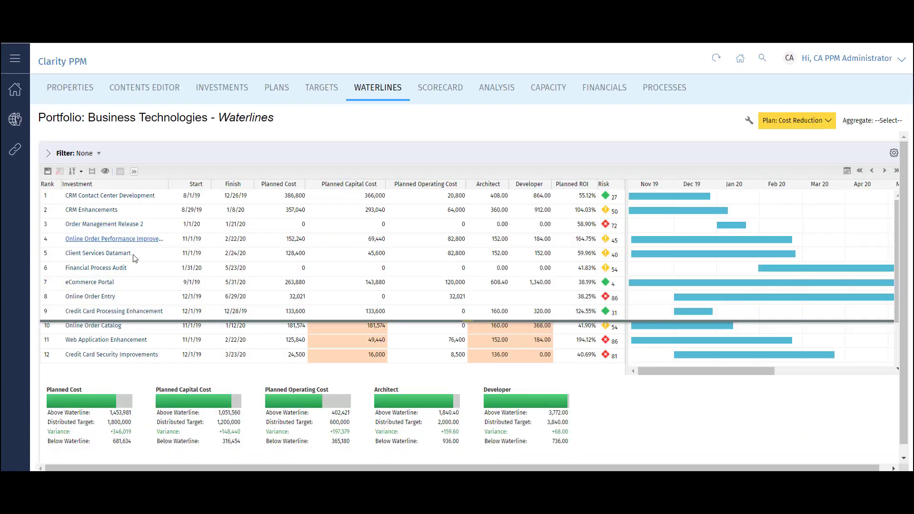
- Drag eCommerce Portal to rank 2 and lower the waterline below rank 10
{"action": "left_click_drag", "start_coordinate": [142, 289], "coordinate": [146, 207]}
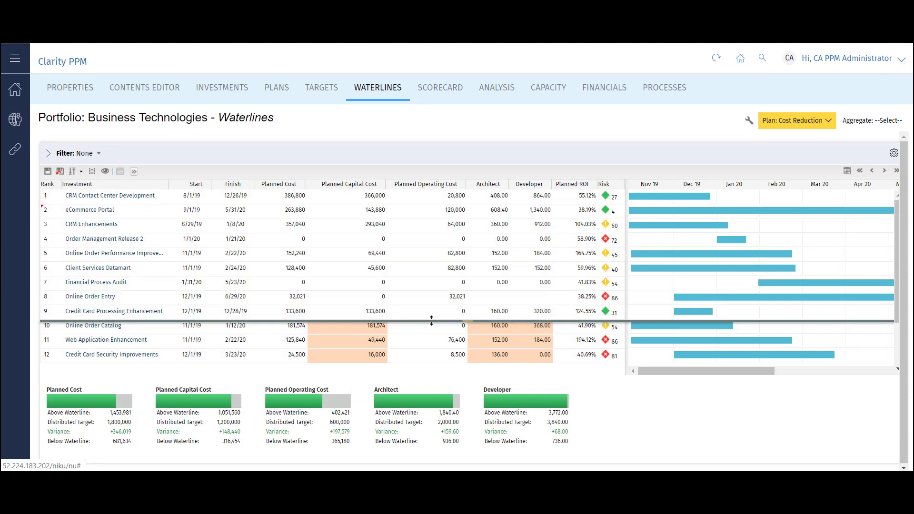
{"action": "mouse_move", "coordinate": [431, 323]}
{"action": "left_mouse_down"}
{"action": "mouse_move", "coordinate": [430, 342]}
{"action": "mouse_move", "coordinate": [430, 334]}
{"action": "left_mouse_up"}
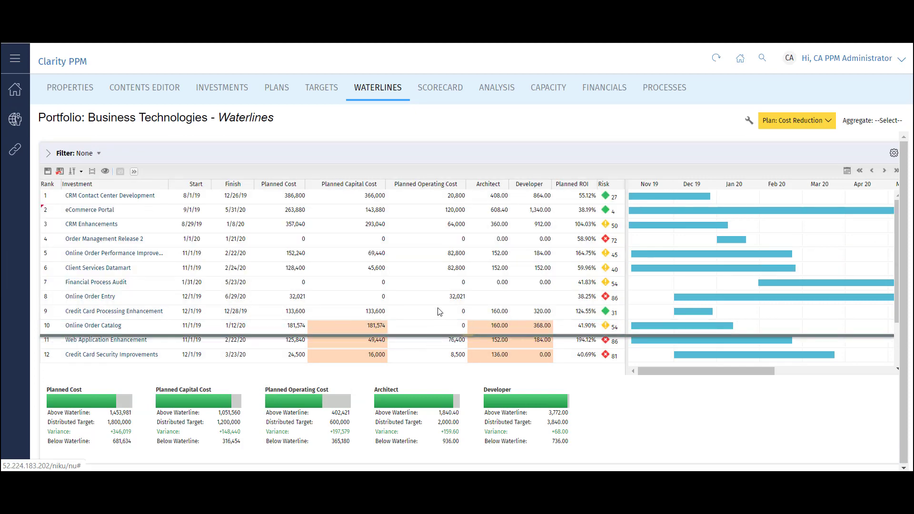